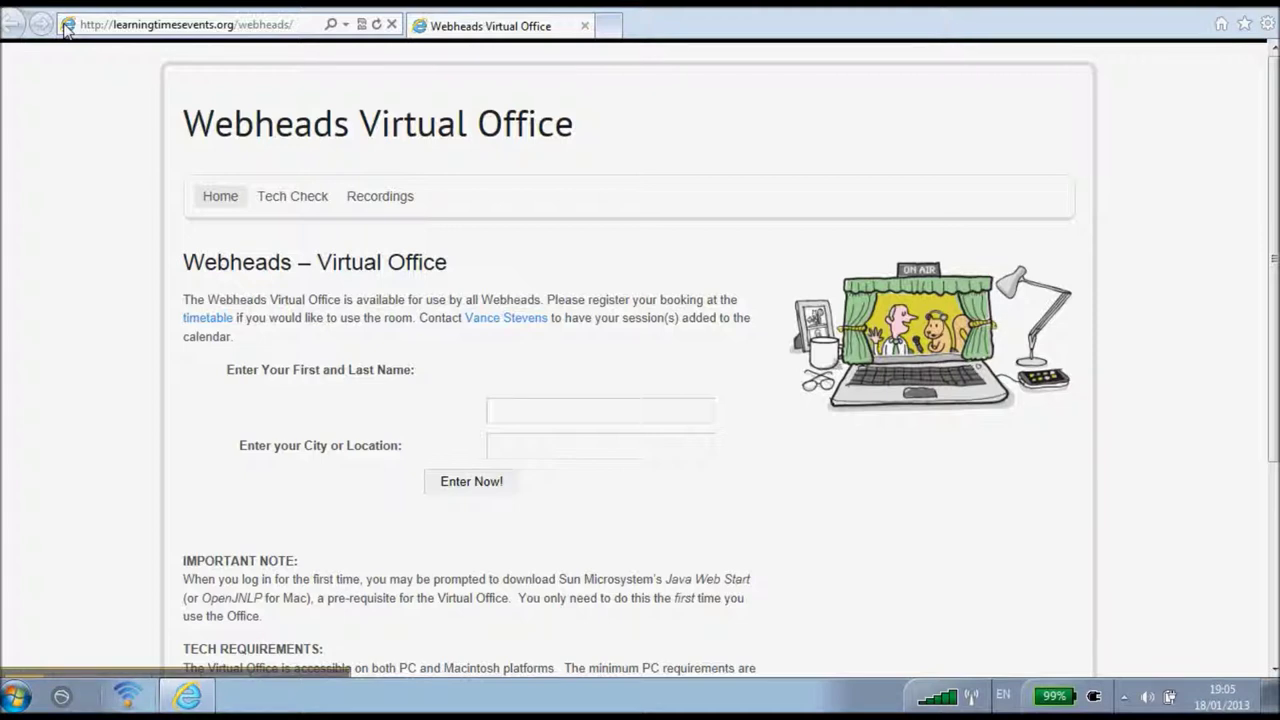
- Open the Tech Check page and review the minimum system requirements for each platform
{"action": "left_click", "coordinate": [313, 204]}
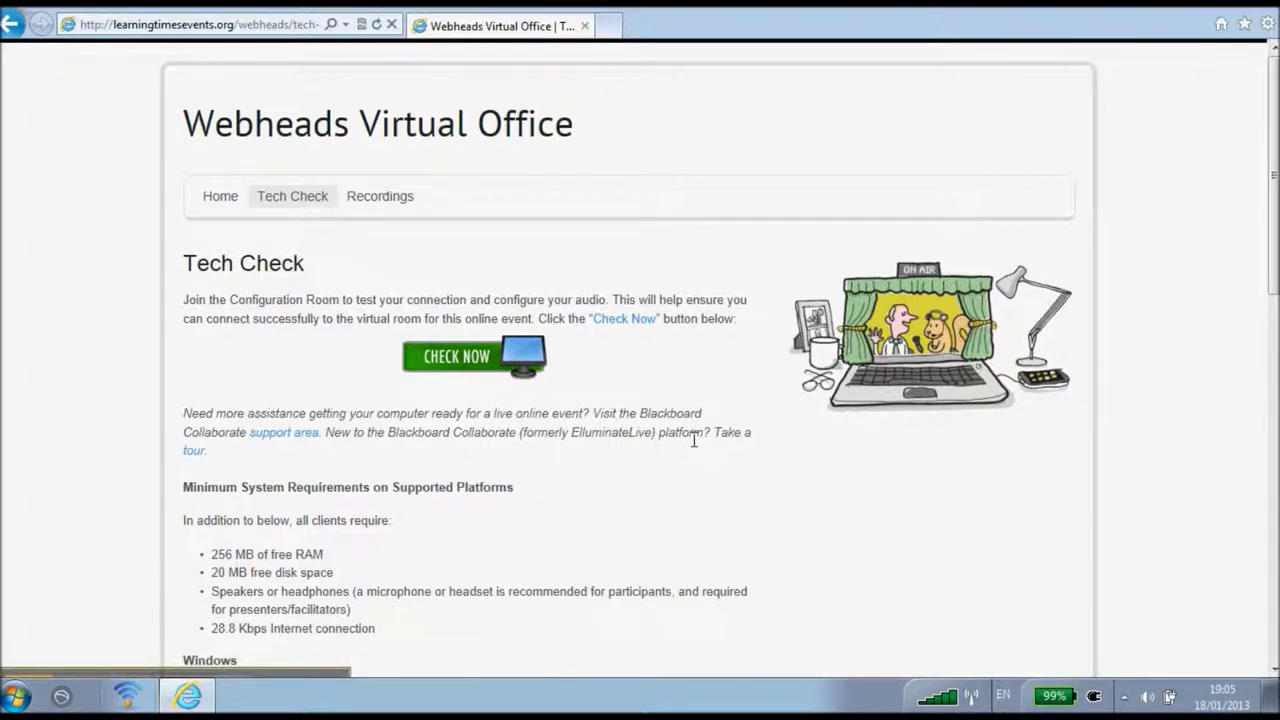
{"action": "scroll", "coordinate": [695, 447], "scroll_direction": "down", "scroll_amount": 3}
{"action": "scroll", "coordinate": [695, 447], "scroll_direction": "down", "scroll_amount": 3}
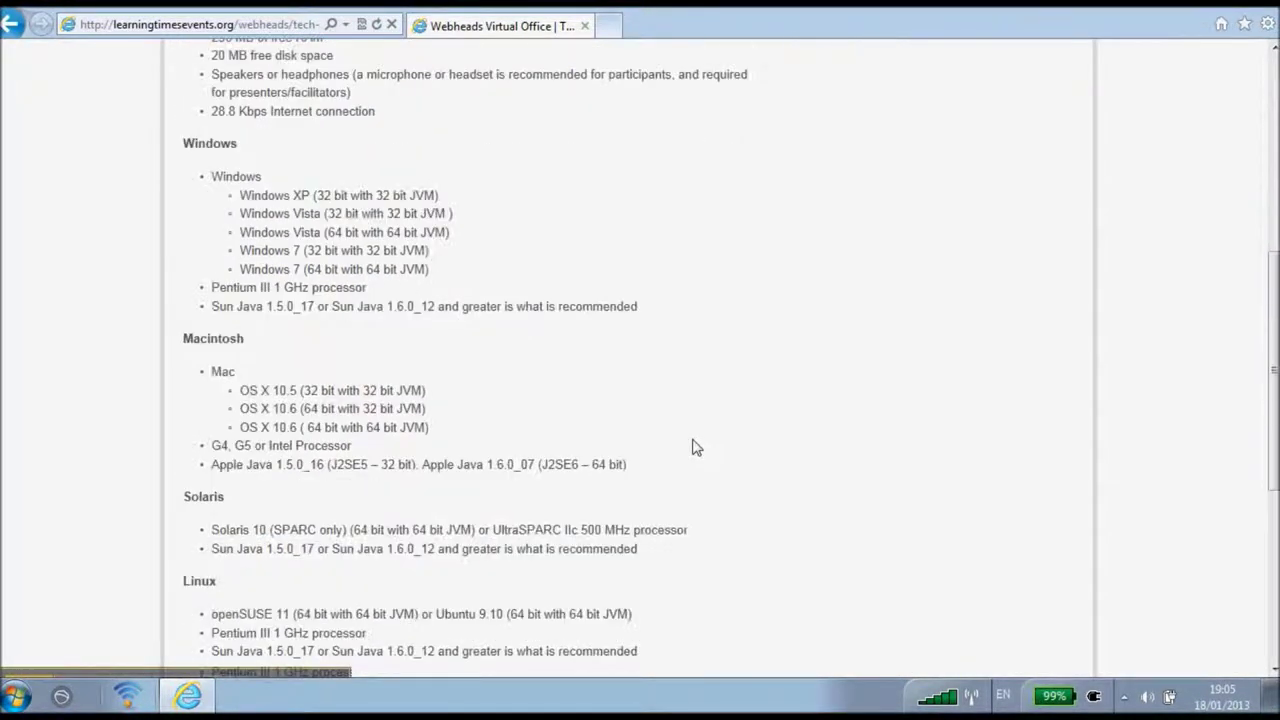
{"action": "scroll", "coordinate": [695, 447], "scroll_direction": "up", "scroll_amount": 2}
{"action": "scroll", "coordinate": [695, 447], "scroll_direction": "down", "scroll_amount": 2}
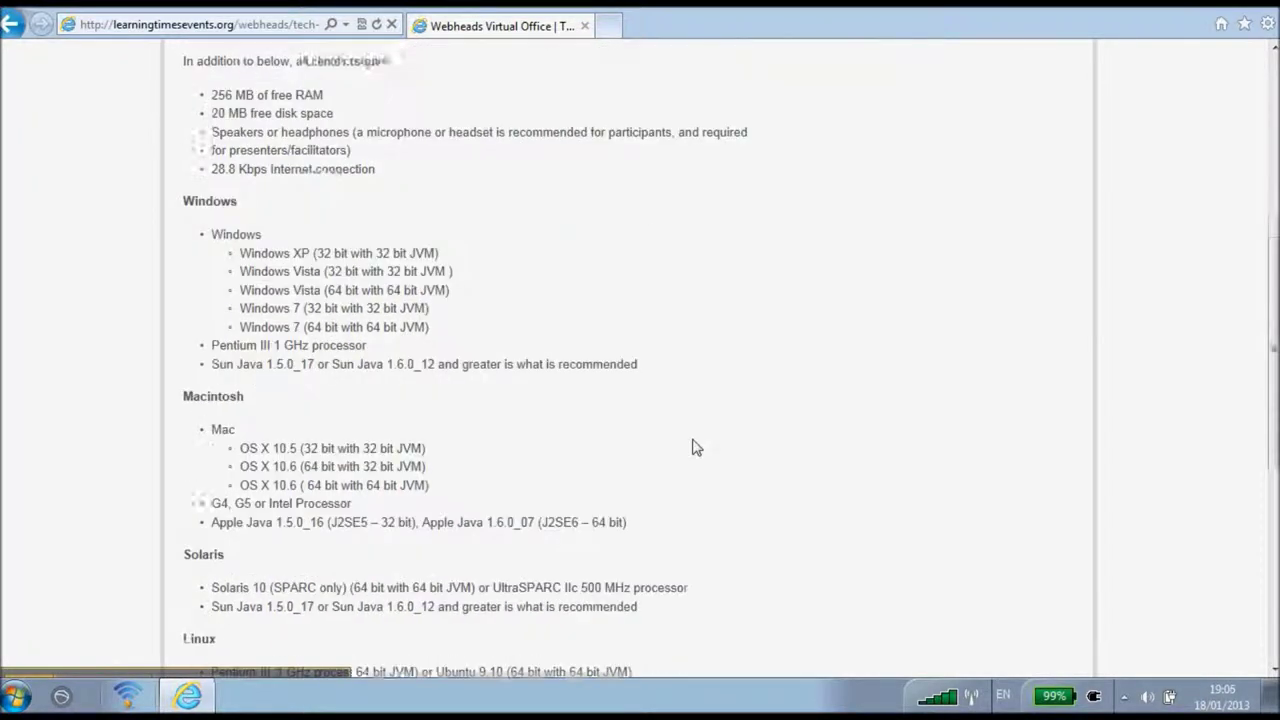
{"action": "scroll", "coordinate": [695, 447], "scroll_direction": "up", "scroll_amount": 5}
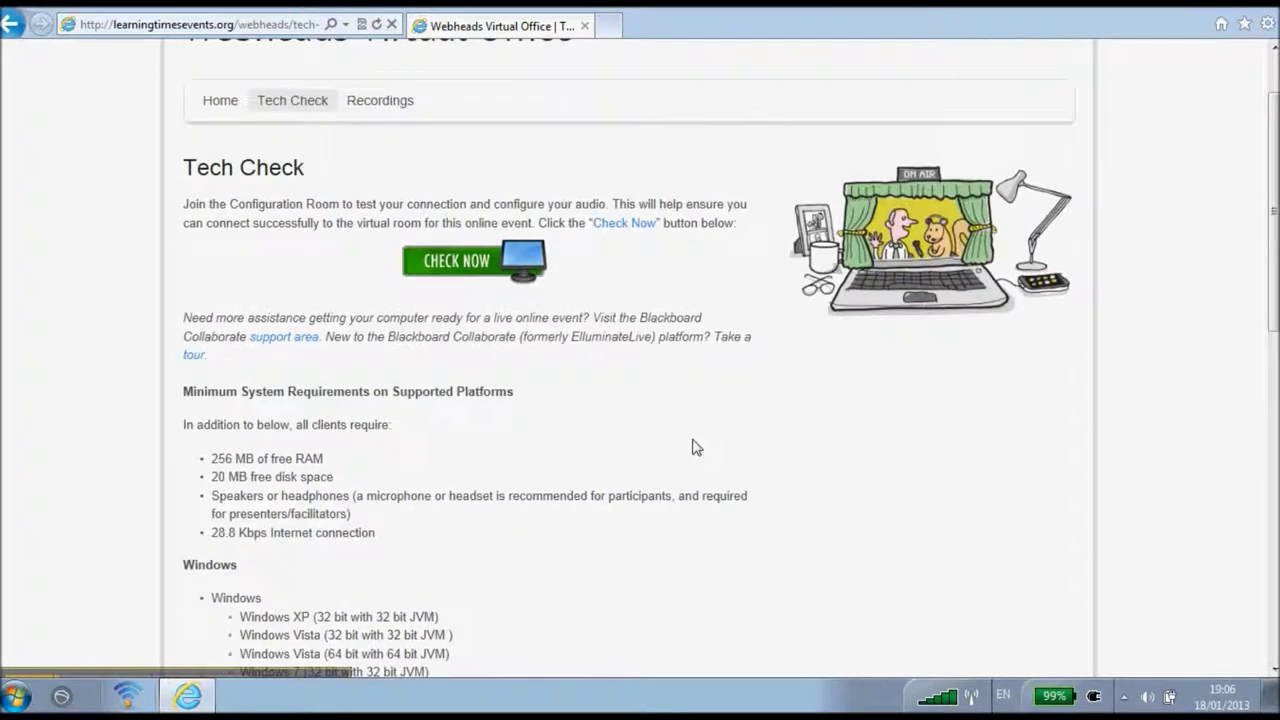
- Start the configuration room check and launch the downloaded meeting.jnlp in Elluminate Live!
{"action": "left_click", "coordinate": [490, 272]}
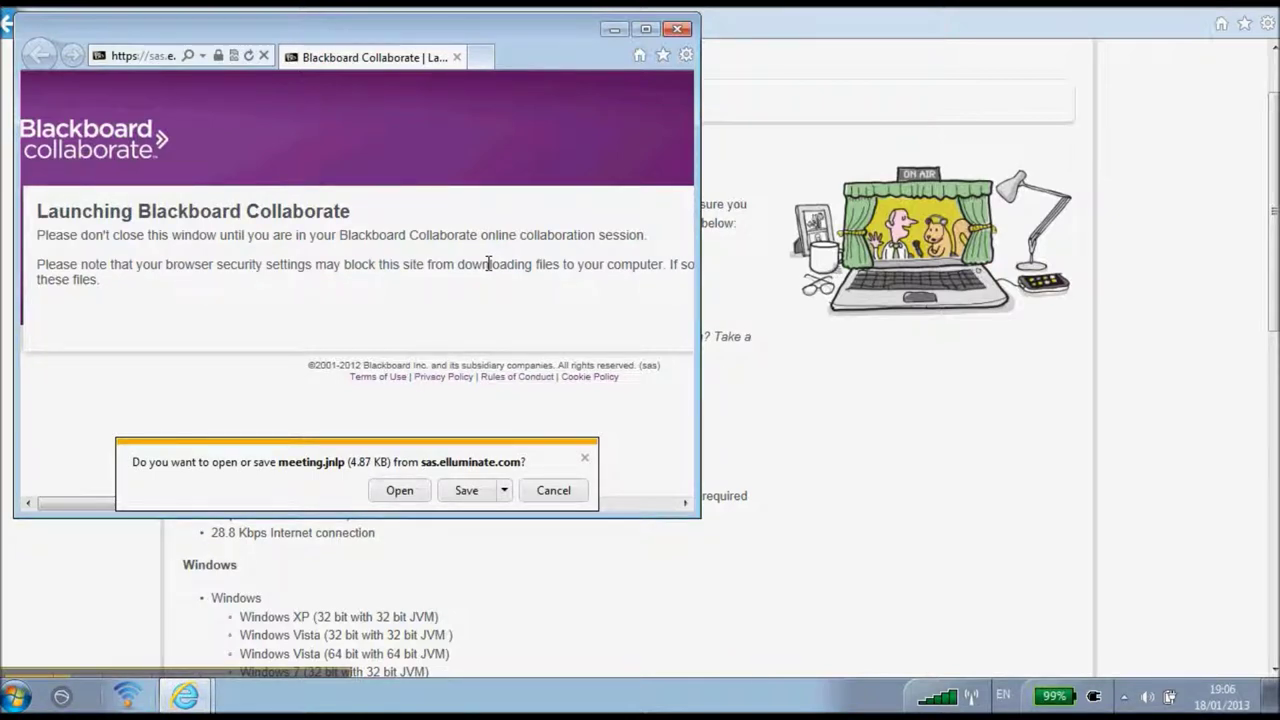
{"action": "left_click", "coordinate": [400, 490]}
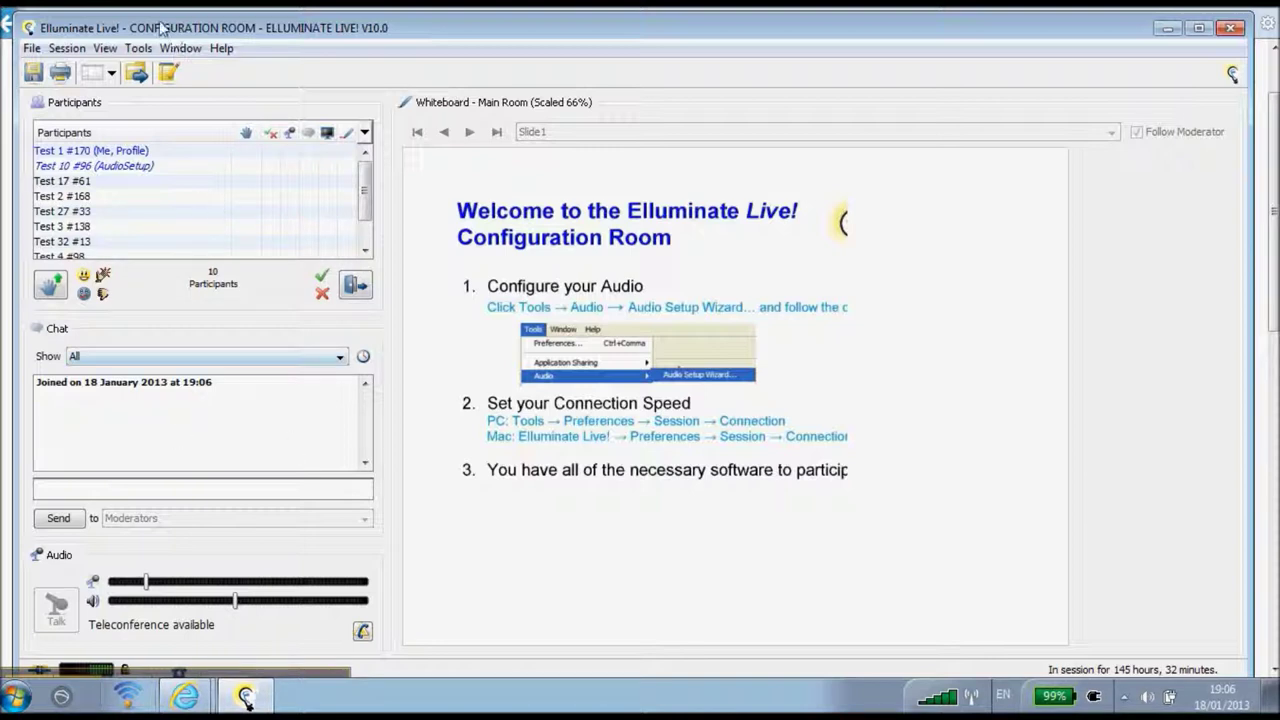
{"action": "left_click", "coordinate": [145, 50]}
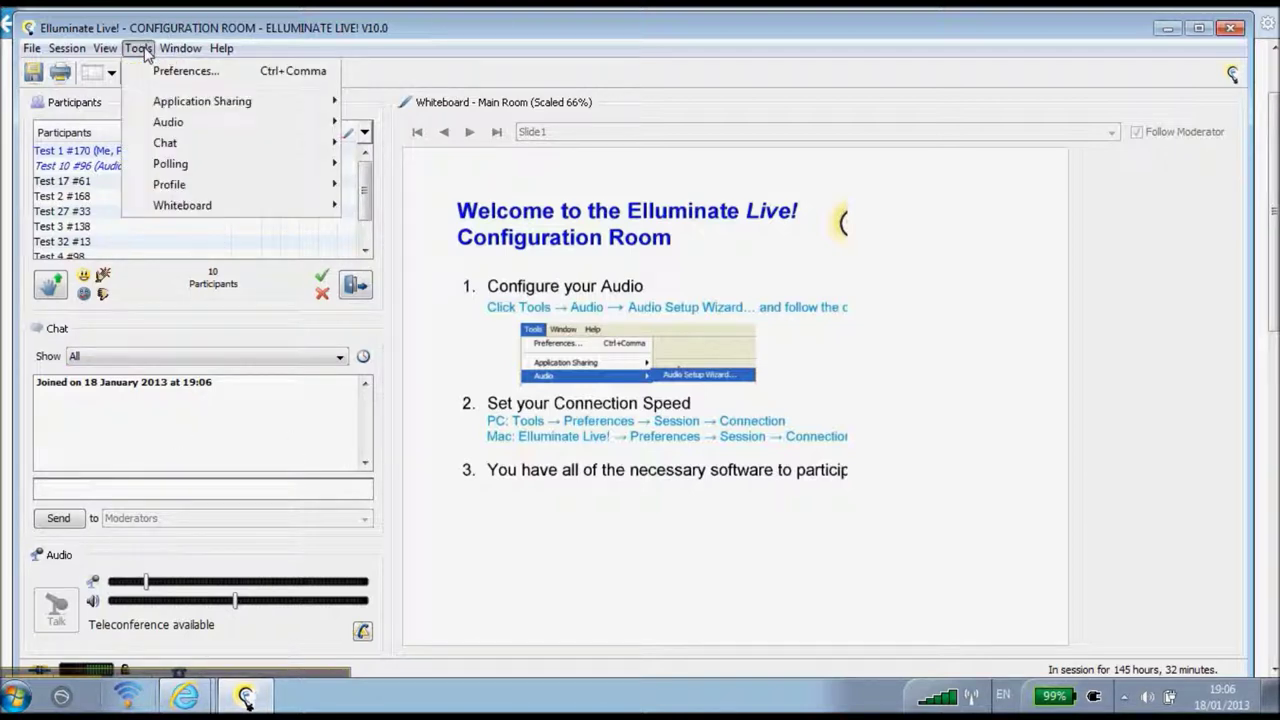
- Run the Audio Setup Wizard with the speakers as output, playing and then stopping the test message
{"action": "mouse_move", "coordinate": [162, 126]}
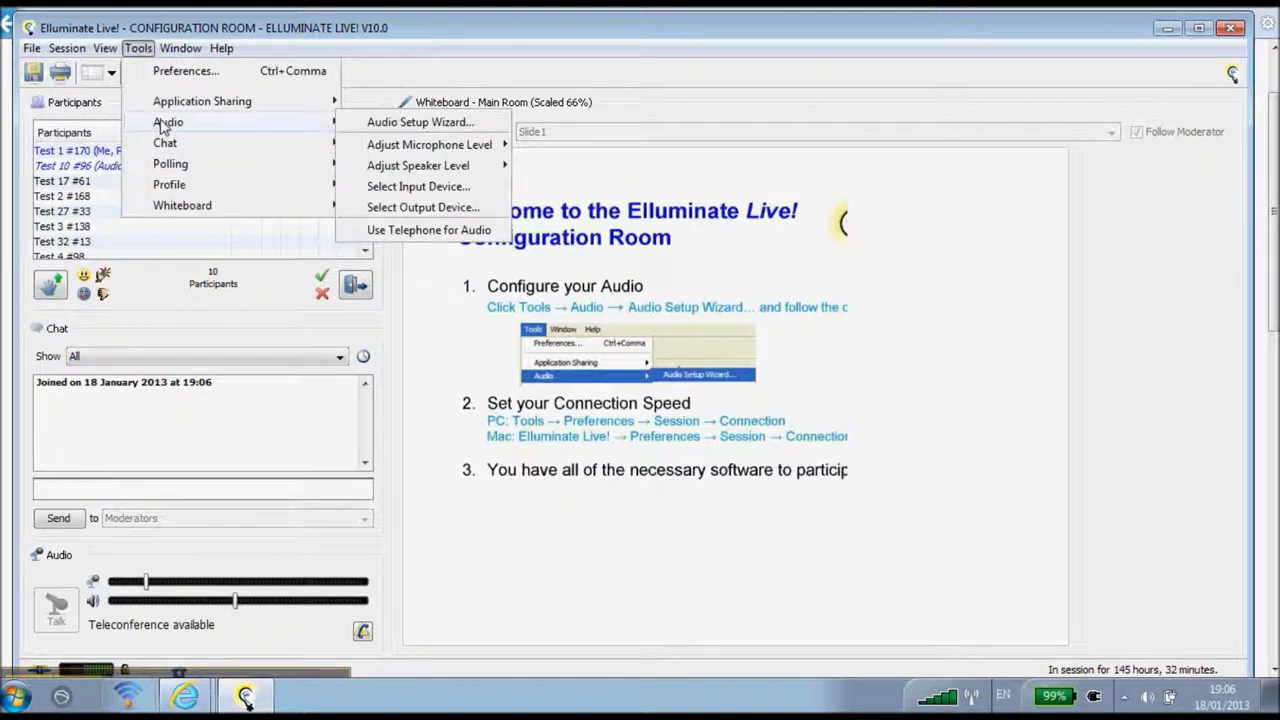
{"action": "left_click", "coordinate": [433, 124]}
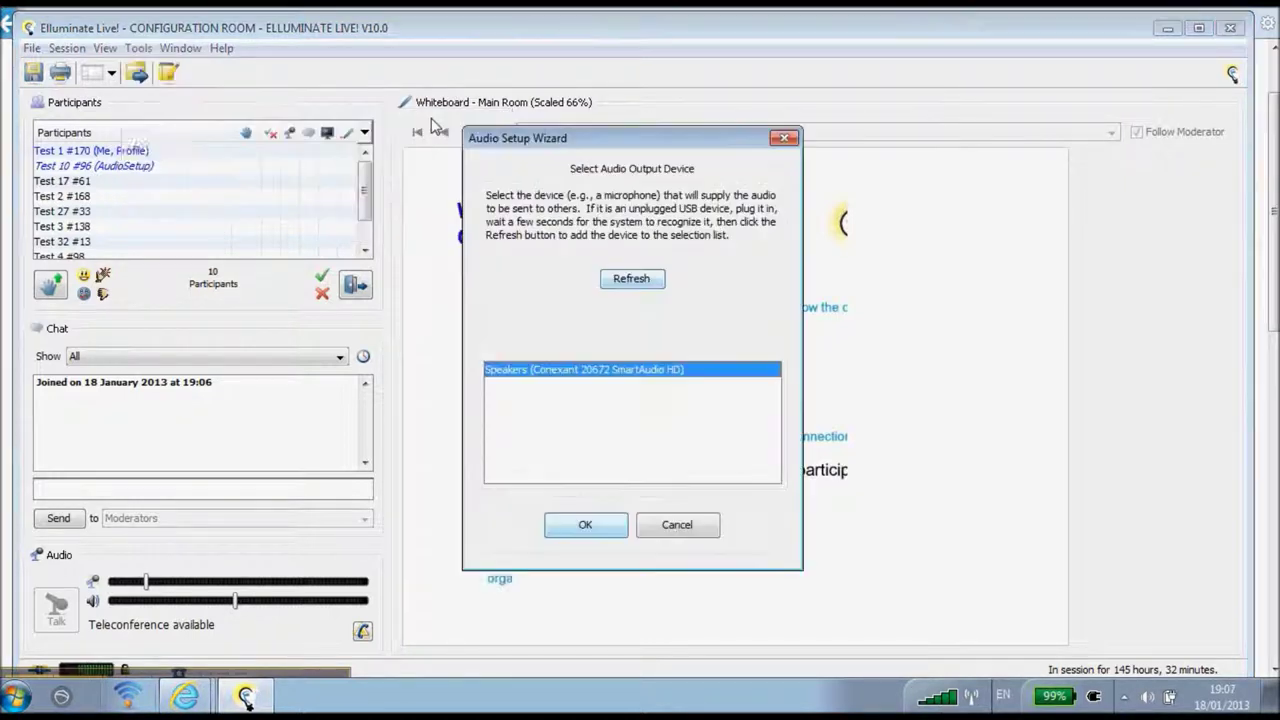
{"action": "left_click", "coordinate": [601, 534]}
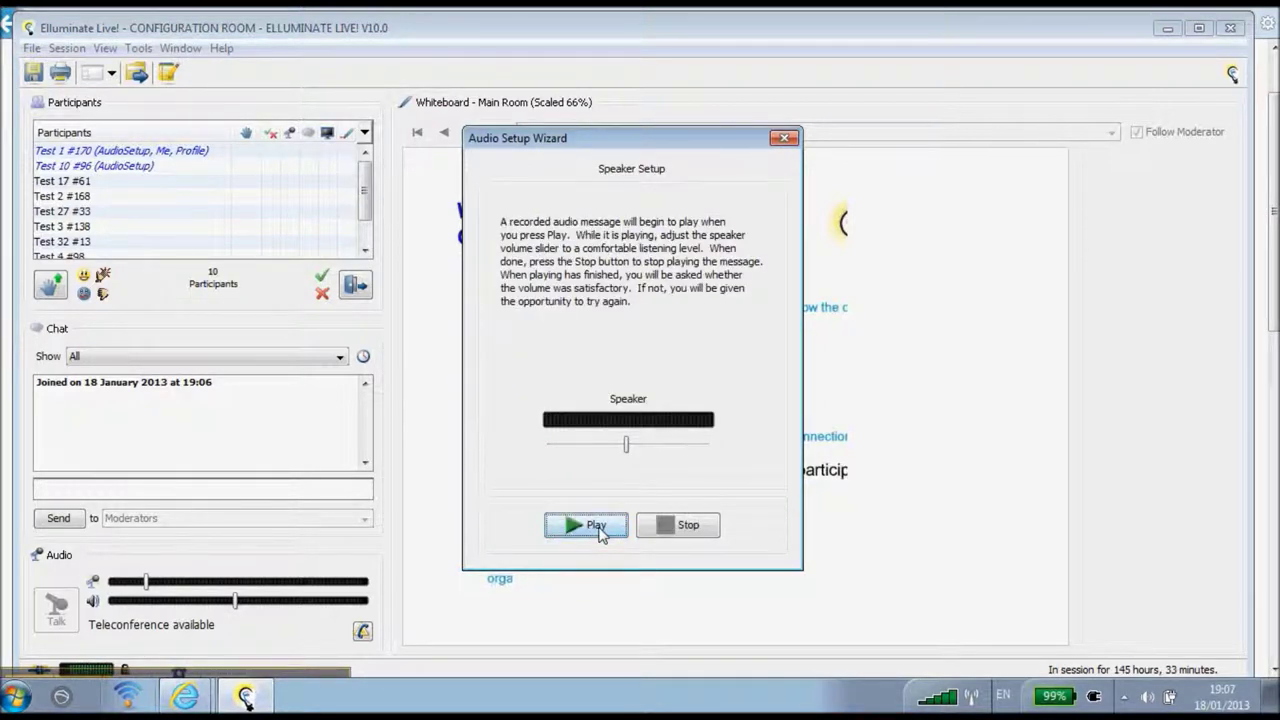
{"action": "left_click", "coordinate": [601, 534]}
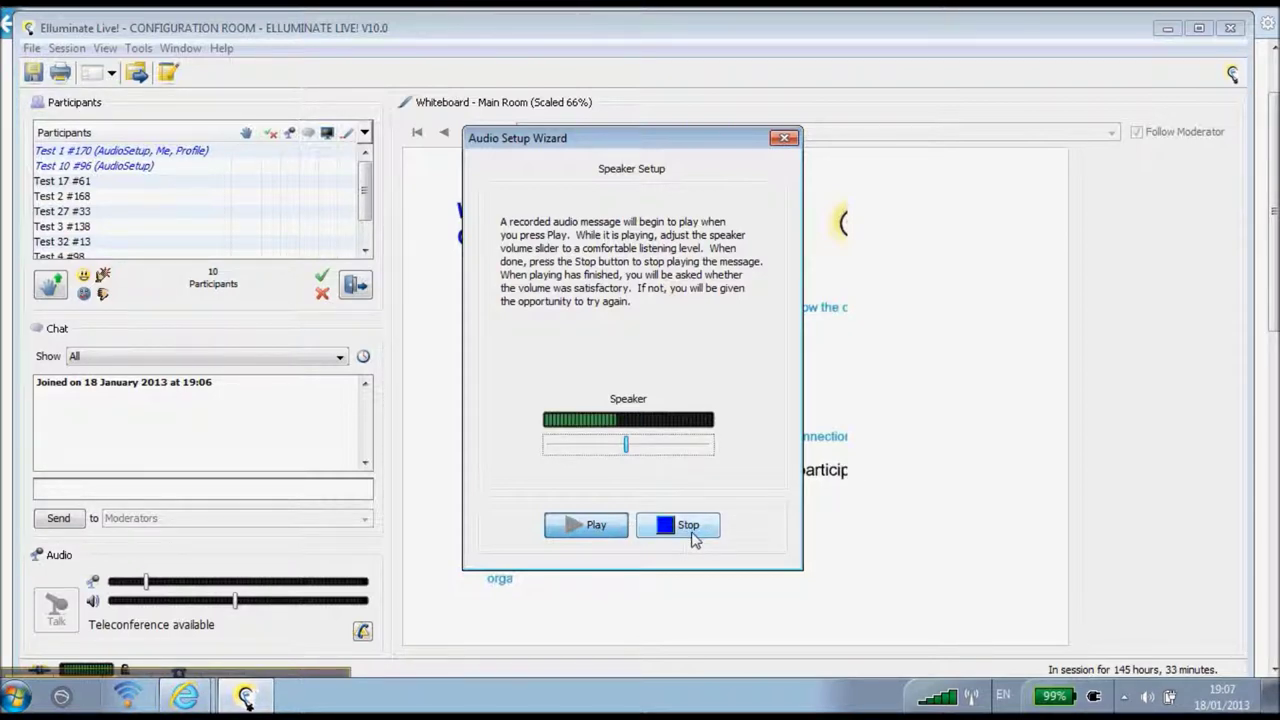
{"action": "left_click", "coordinate": [689, 530]}
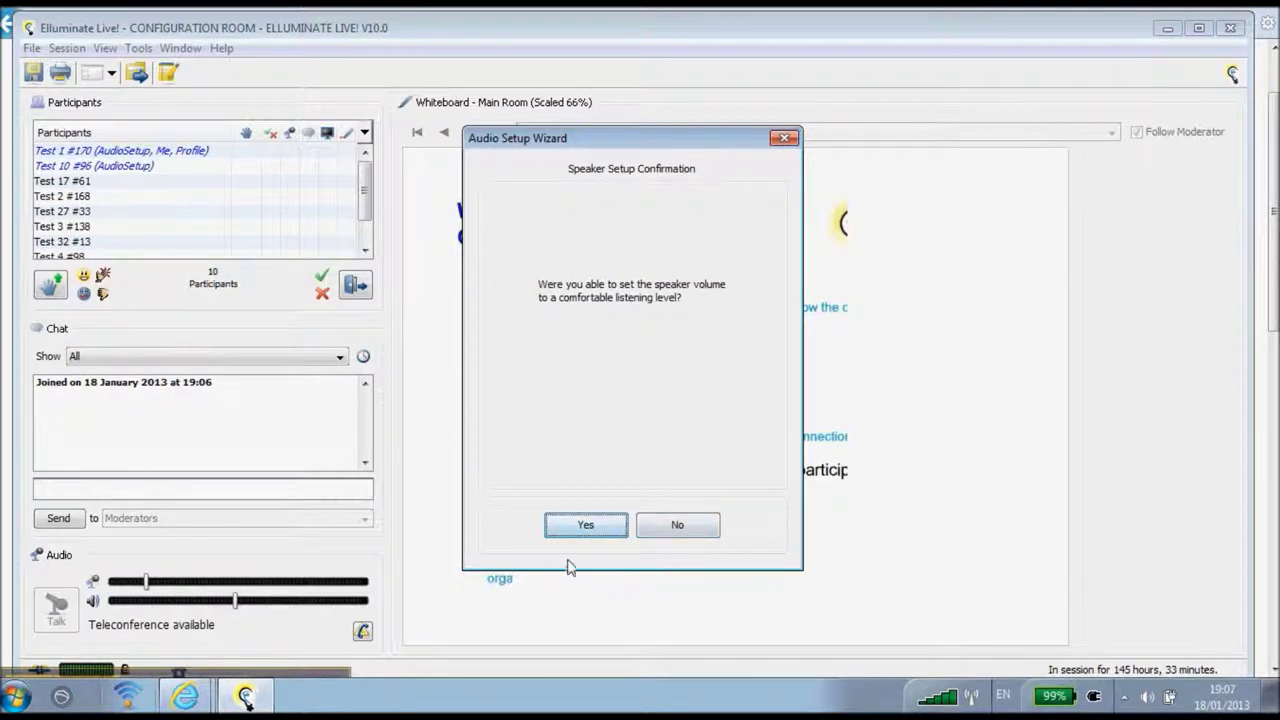
- Confirm the speaker volume, choose the internal microphone, and record then play back a voice test
{"action": "left_click", "coordinate": [588, 530]}
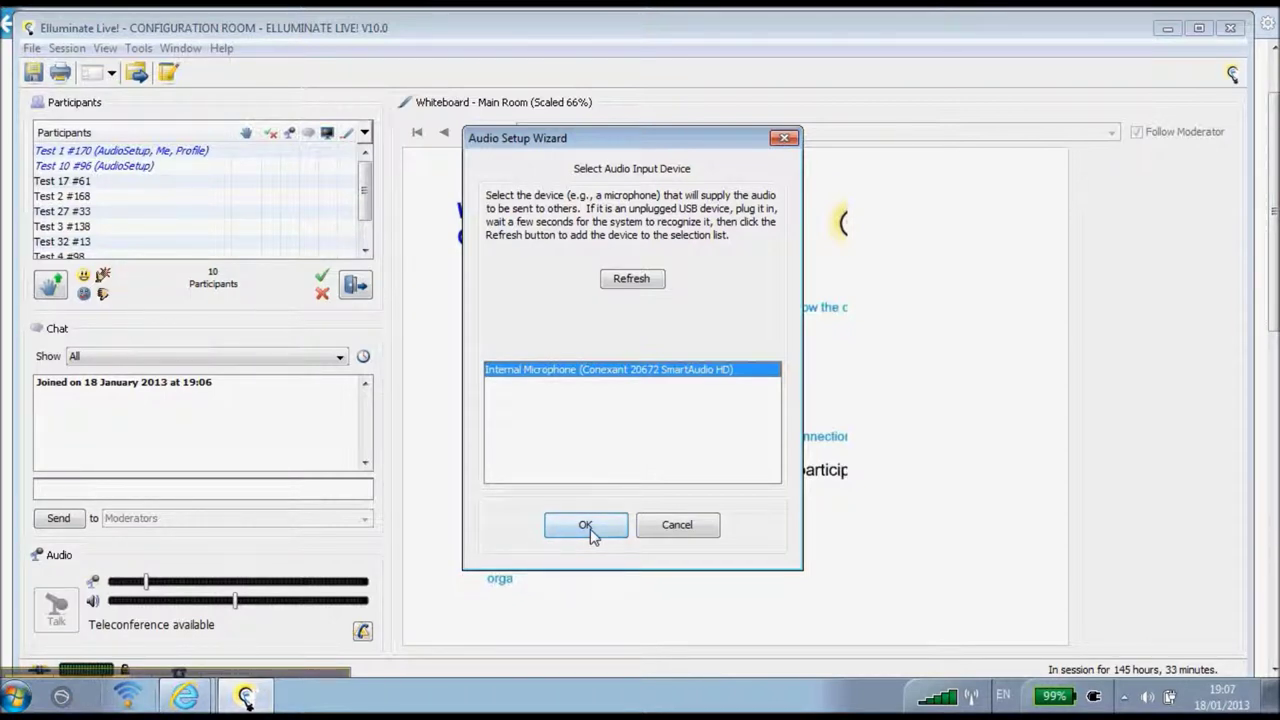
{"action": "left_click", "coordinate": [590, 532]}
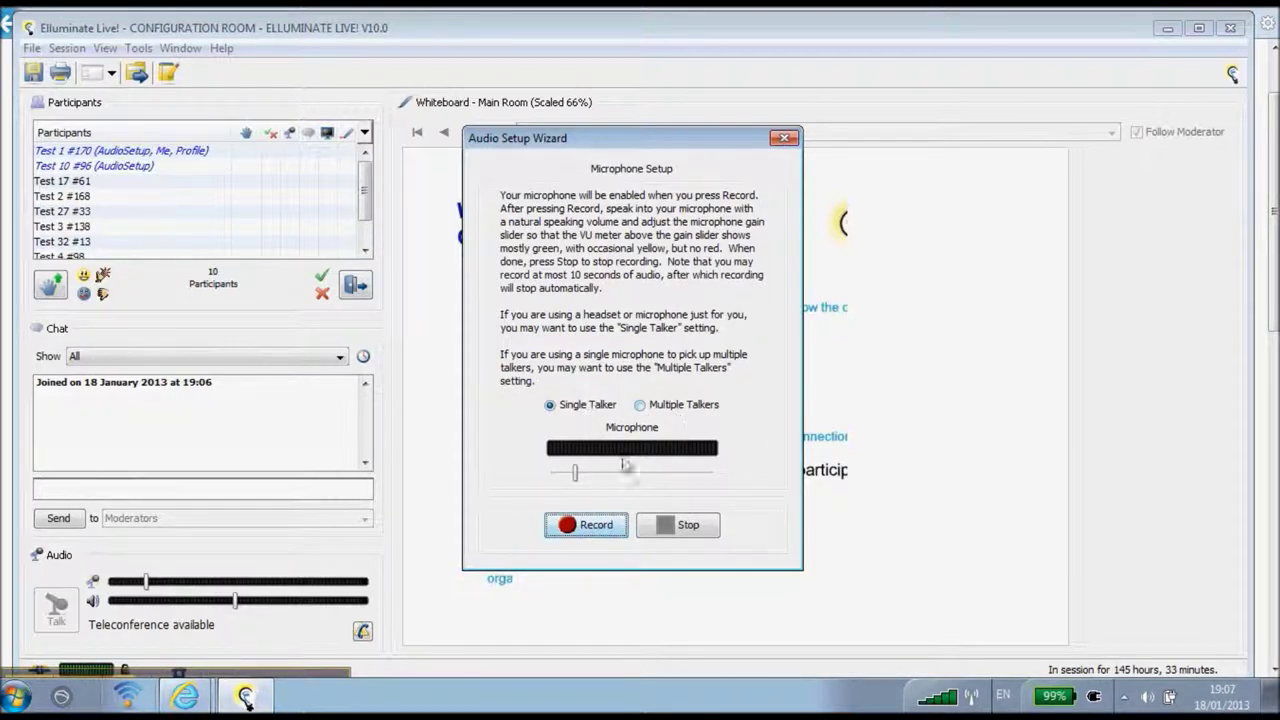
{"action": "left_click", "coordinate": [600, 530]}
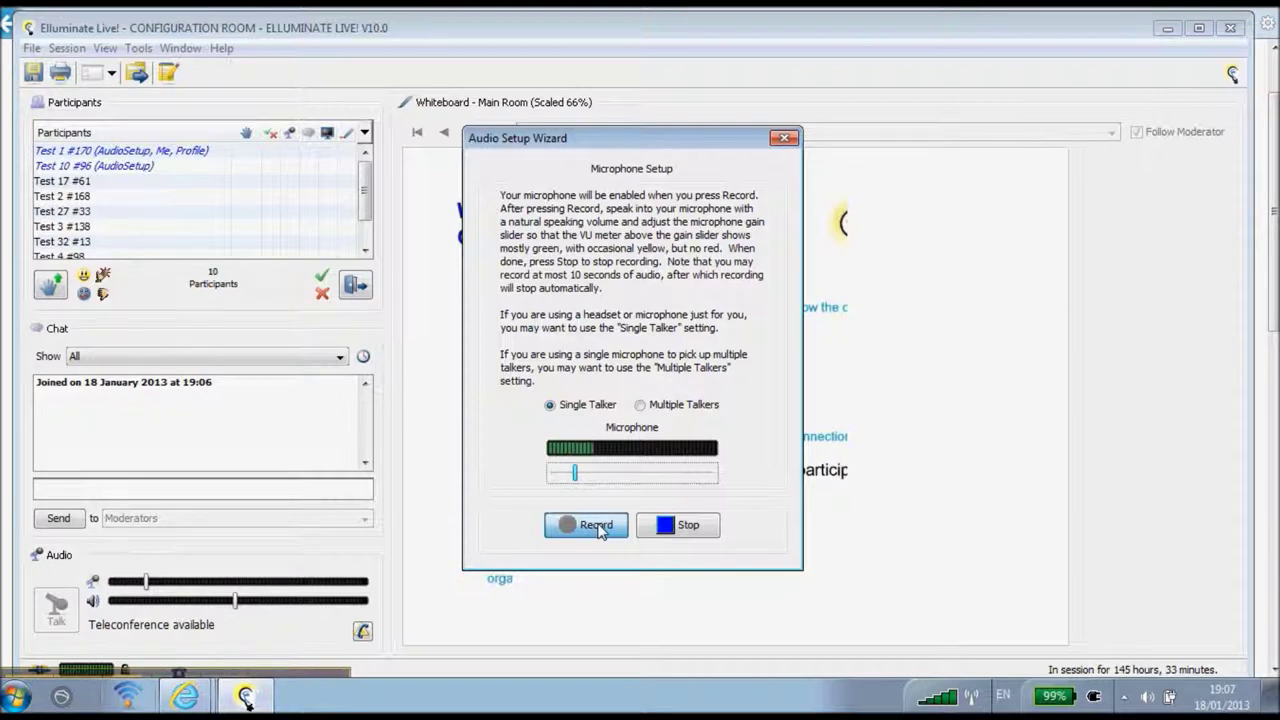
{"action": "left_click", "coordinate": [678, 535]}
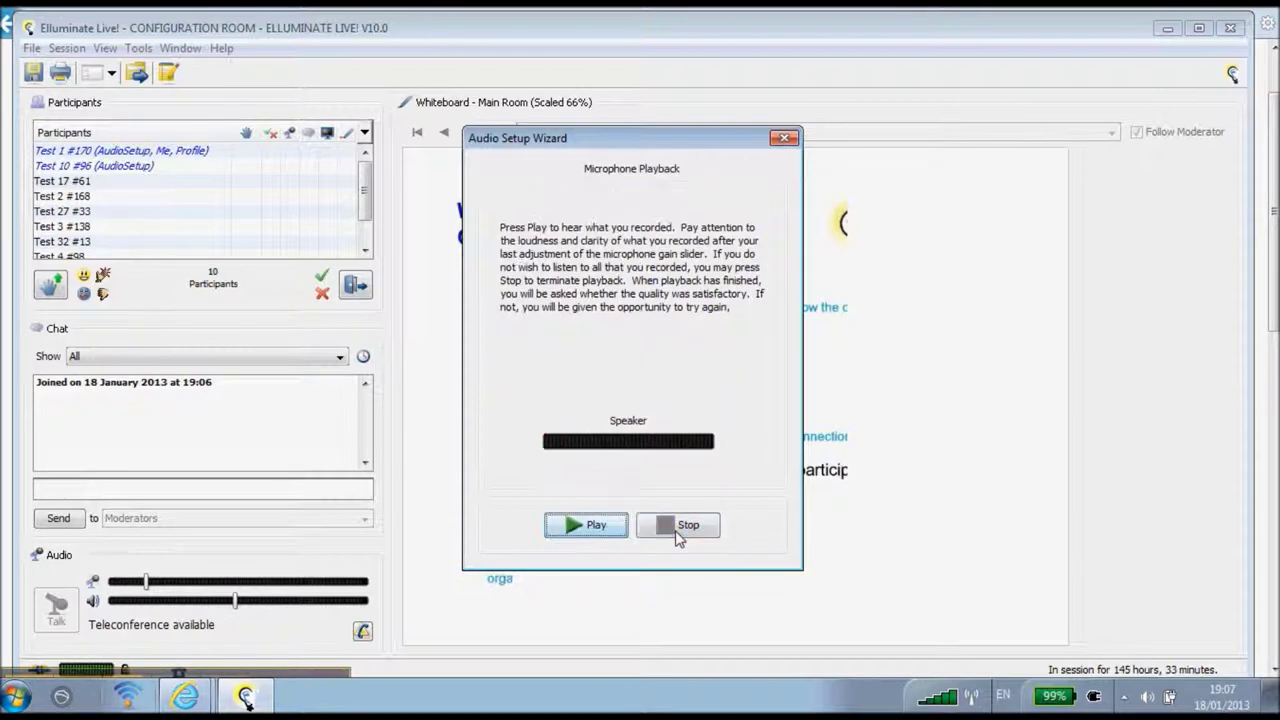
{"action": "left_click", "coordinate": [599, 538]}
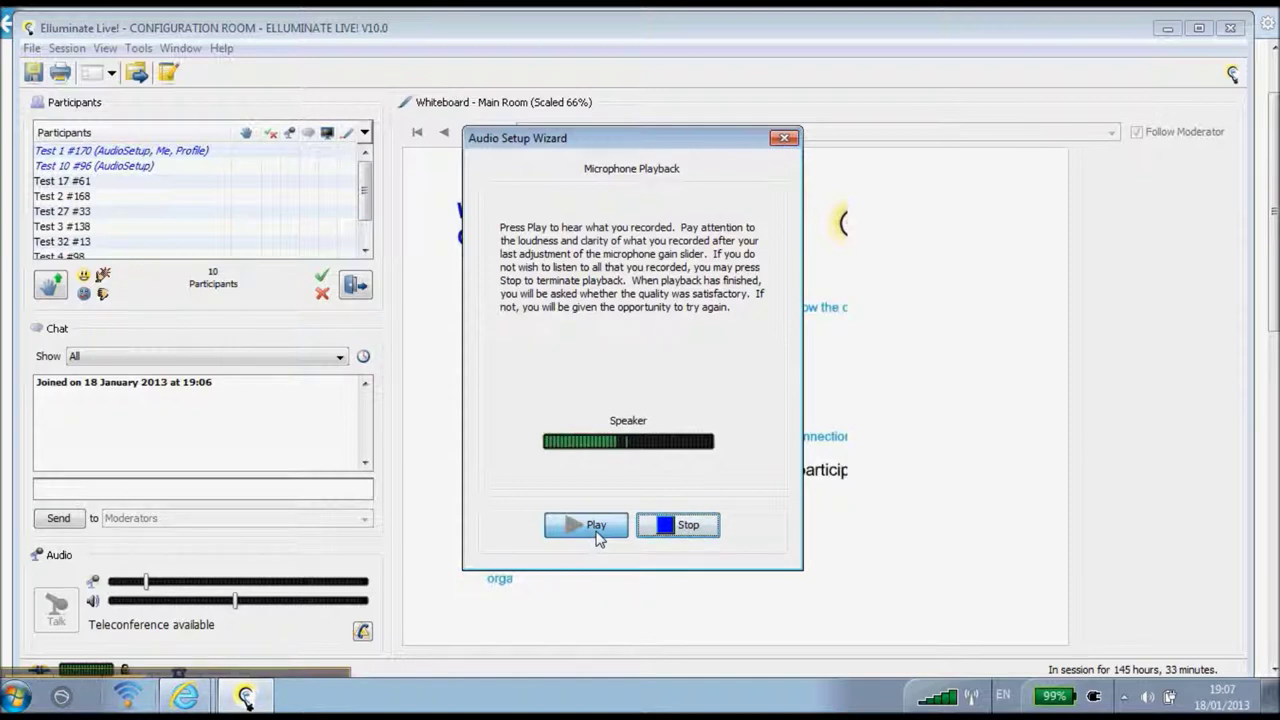
{"action": "left_click", "coordinate": [690, 537]}
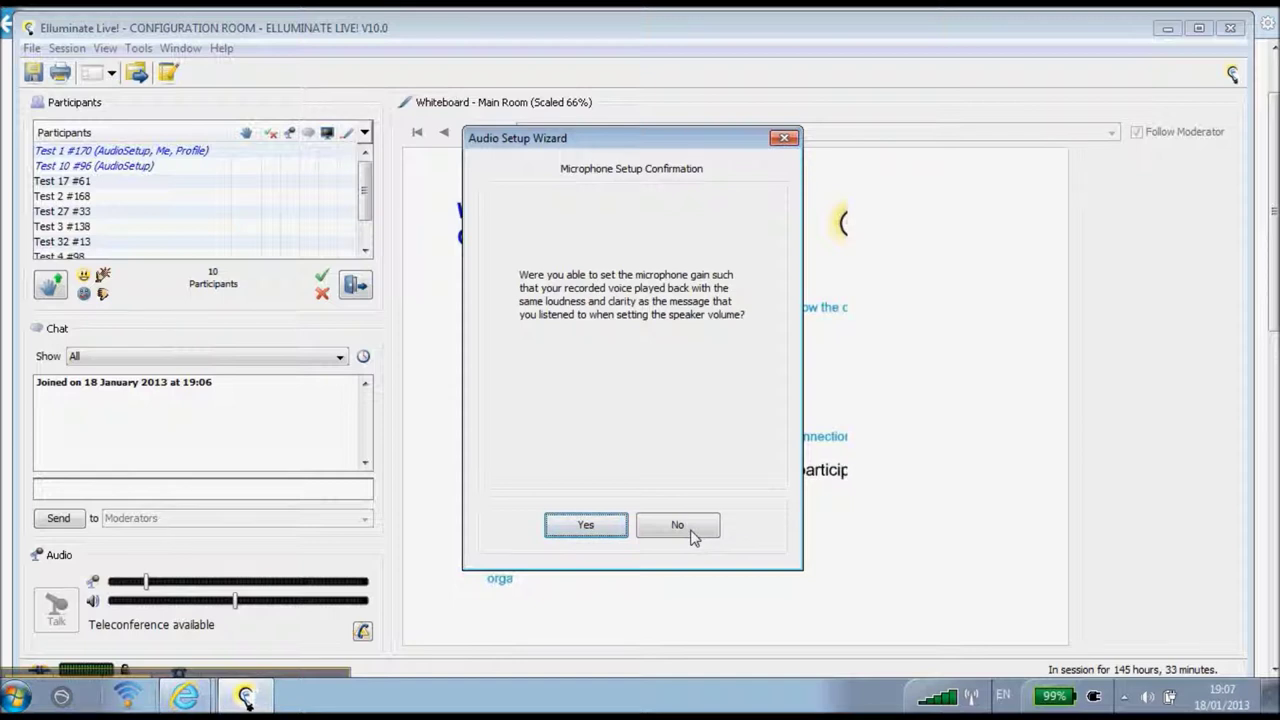
- Finish the audio wizard, leave the Configuration Room session, and close the launcher window
{"action": "left_click", "coordinate": [563, 527]}
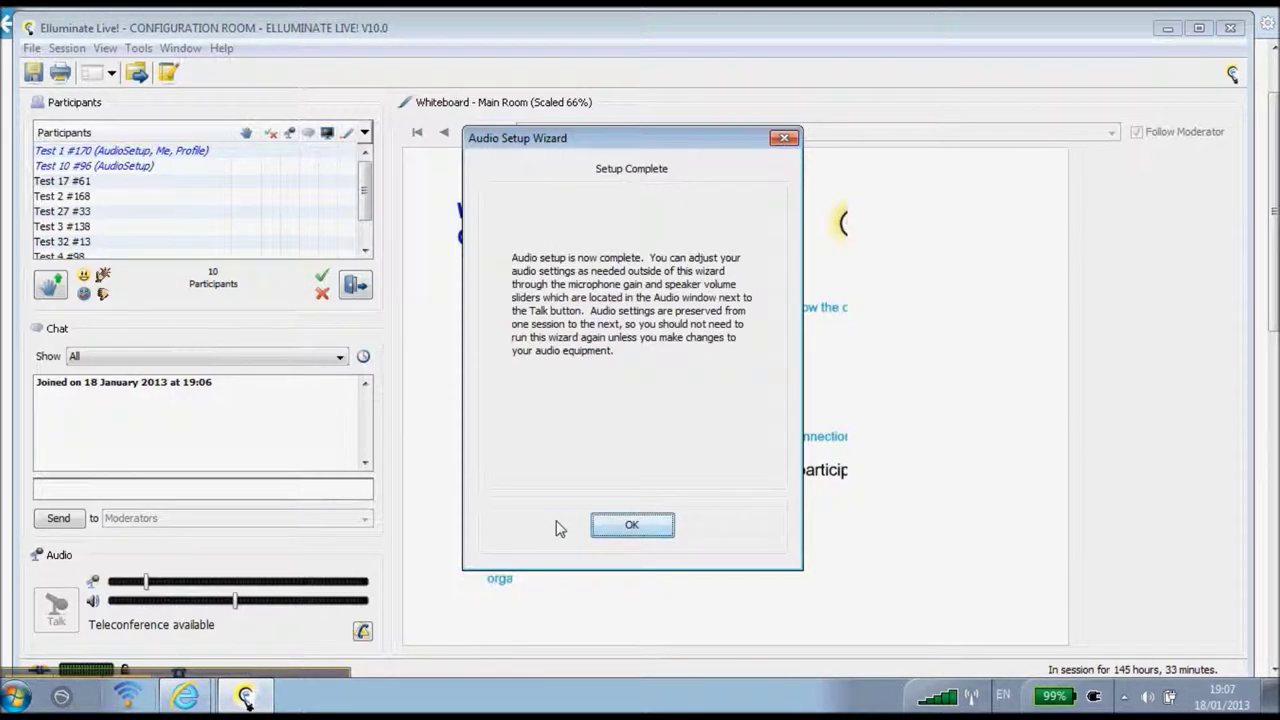
{"action": "left_click", "coordinate": [614, 527]}
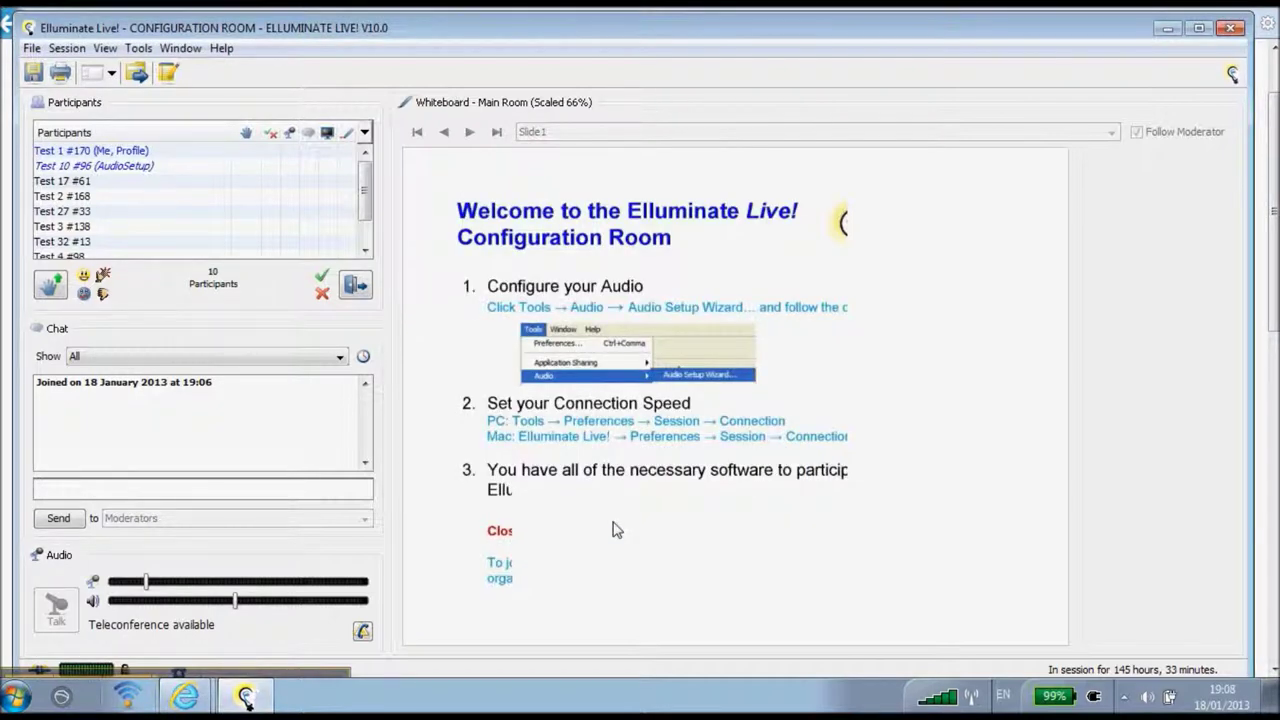
{"action": "left_click", "coordinate": [1237, 32]}
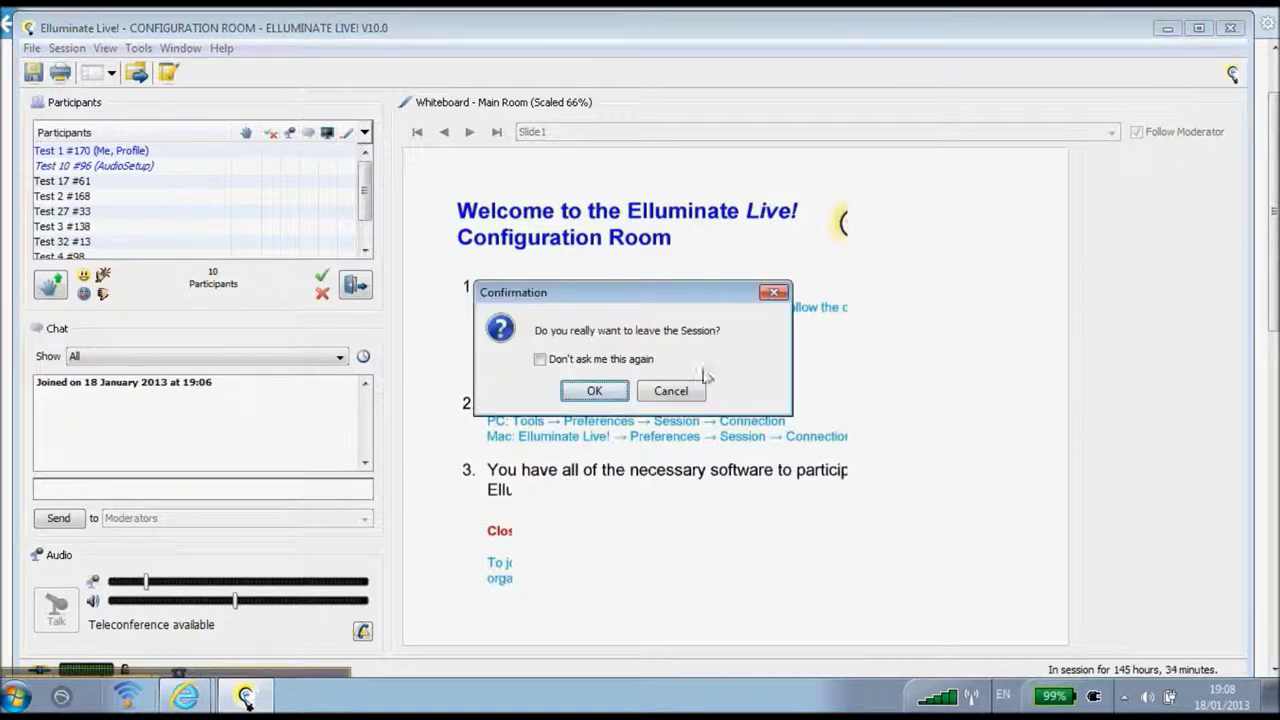
{"action": "left_click", "coordinate": [614, 397]}
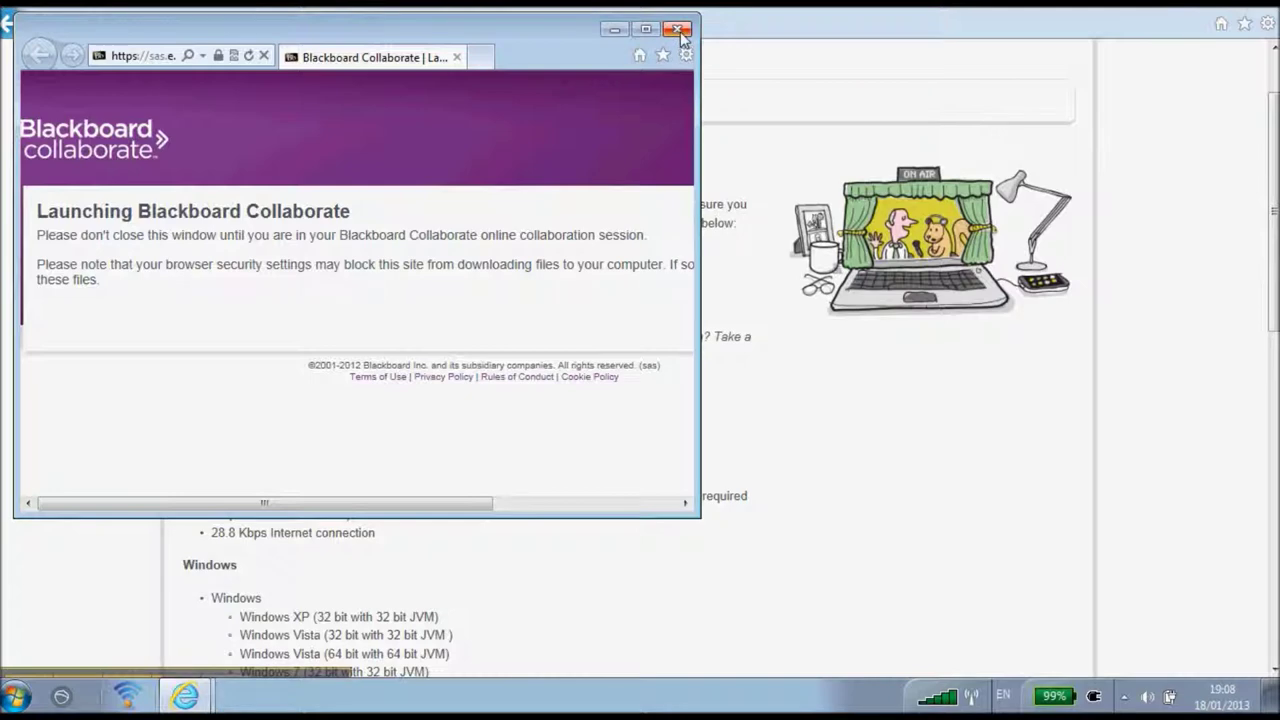
{"action": "left_click", "coordinate": [679, 31]}
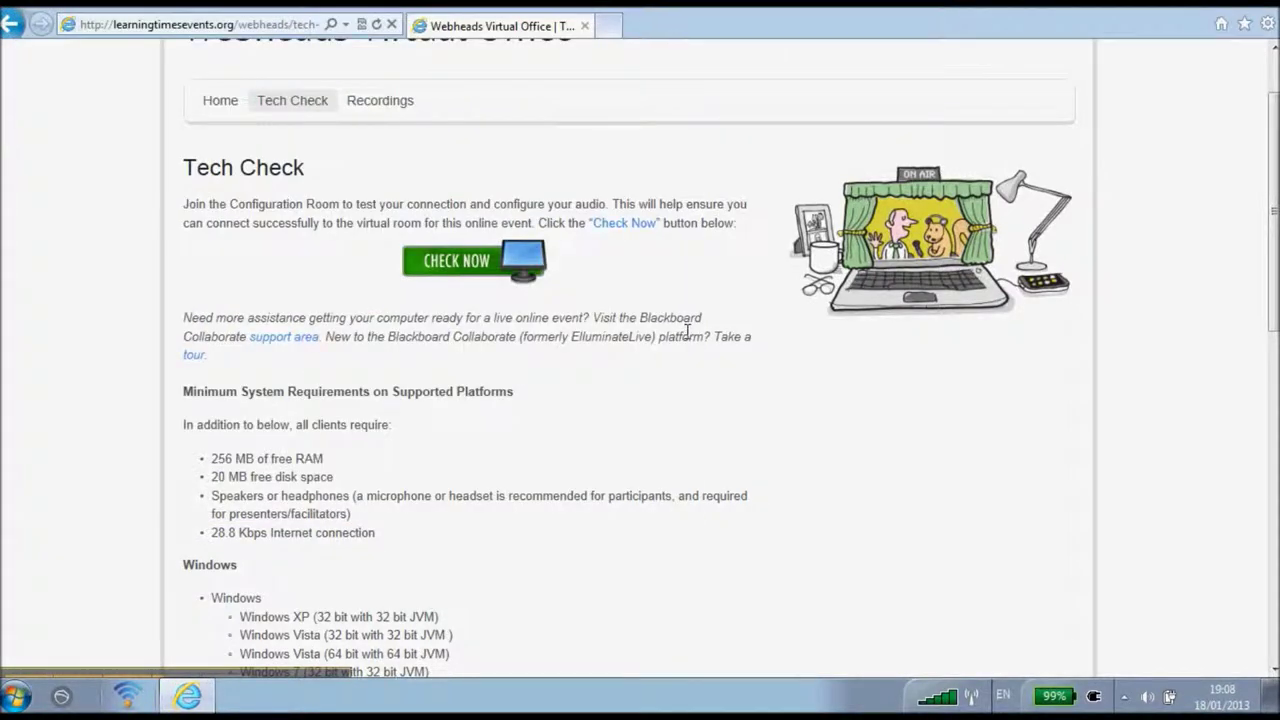
- Return to the Webheads home page and fill in the participant's full name and the city Dubai
{"action": "scroll", "coordinate": [922, 434], "scroll_direction": "up", "scroll_amount": 2}
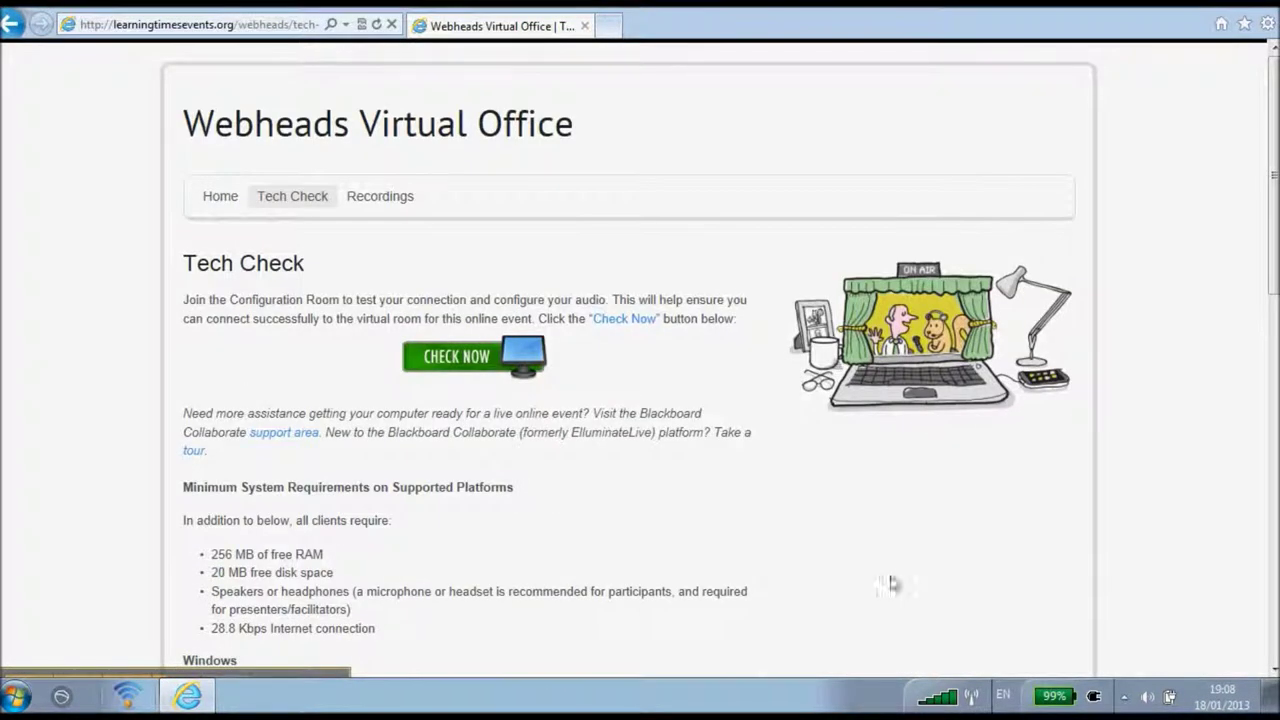
{"action": "left_click", "coordinate": [215, 205]}
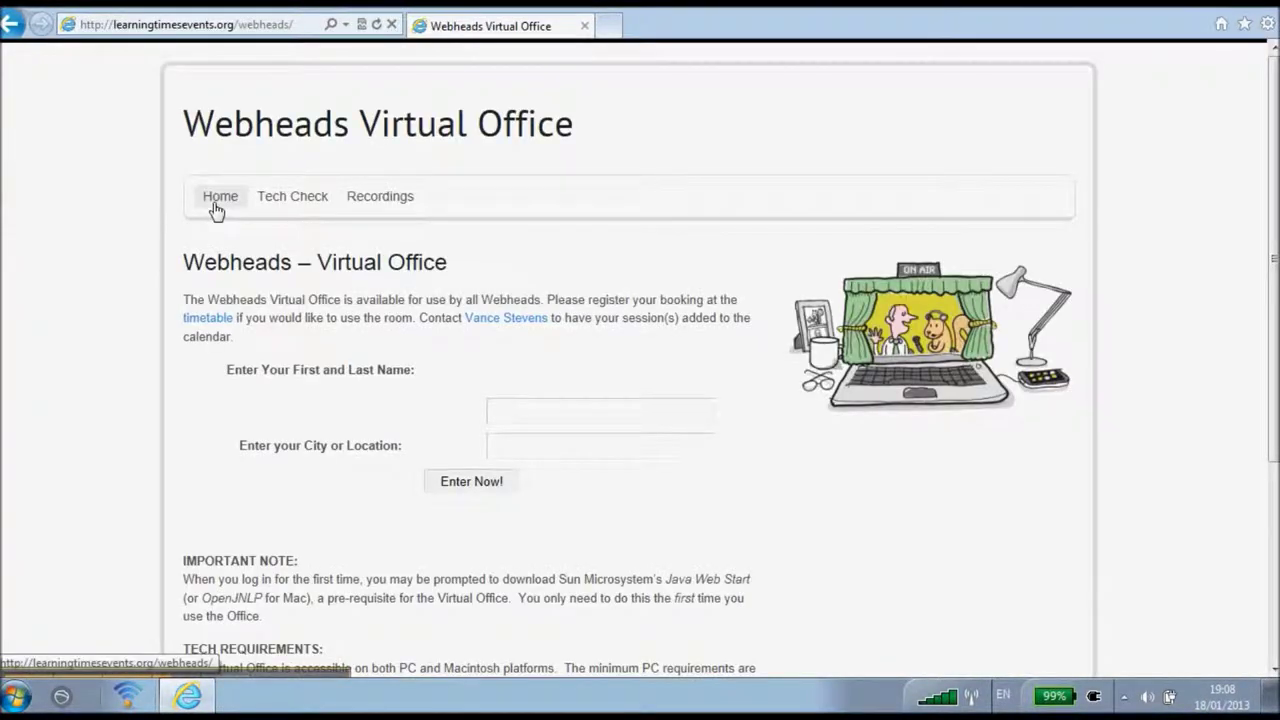
{"action": "left_click", "coordinate": [548, 414]}
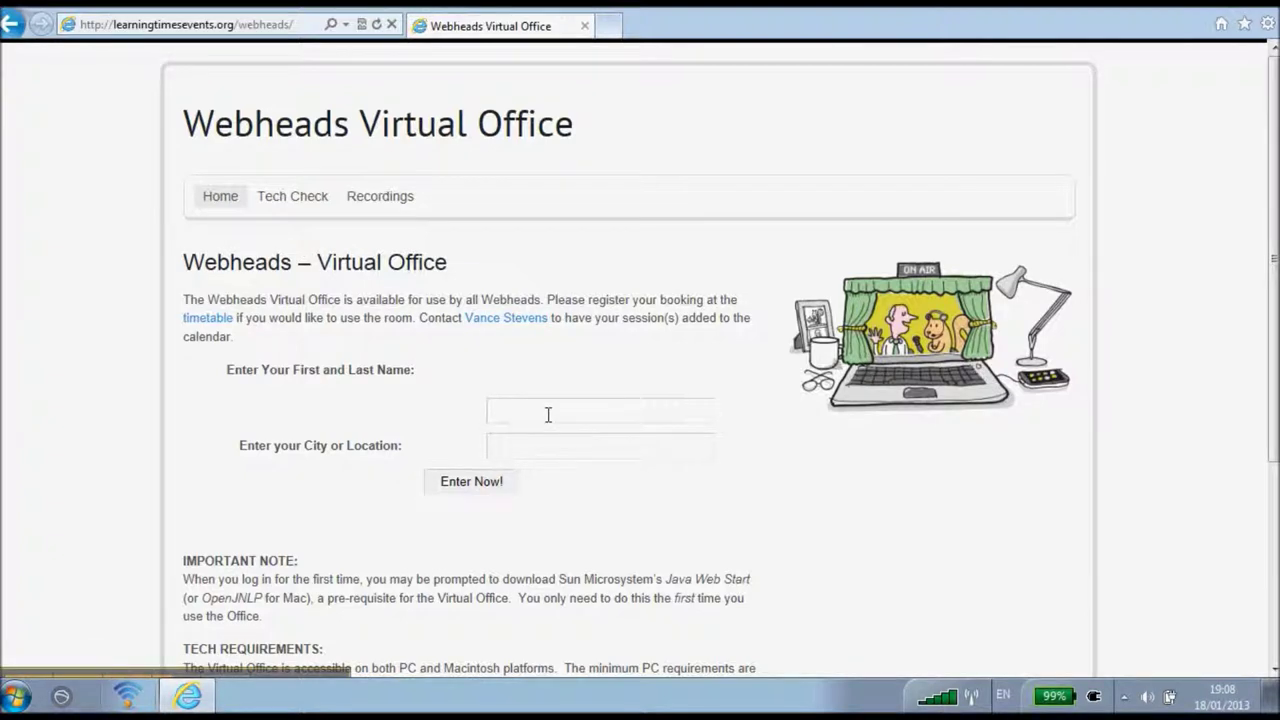
{"action": "type", "text": "Tamas Lorinc"}
{"action": "type", "text": "z"}
{"action": "key", "text": "Tab"}
{"action": "type", "text": "Dubai"}
- Enter the Webheads virtual office and launch it from the downloaded meeting.jnlp file
{"action": "left_click", "coordinate": [481, 480]}
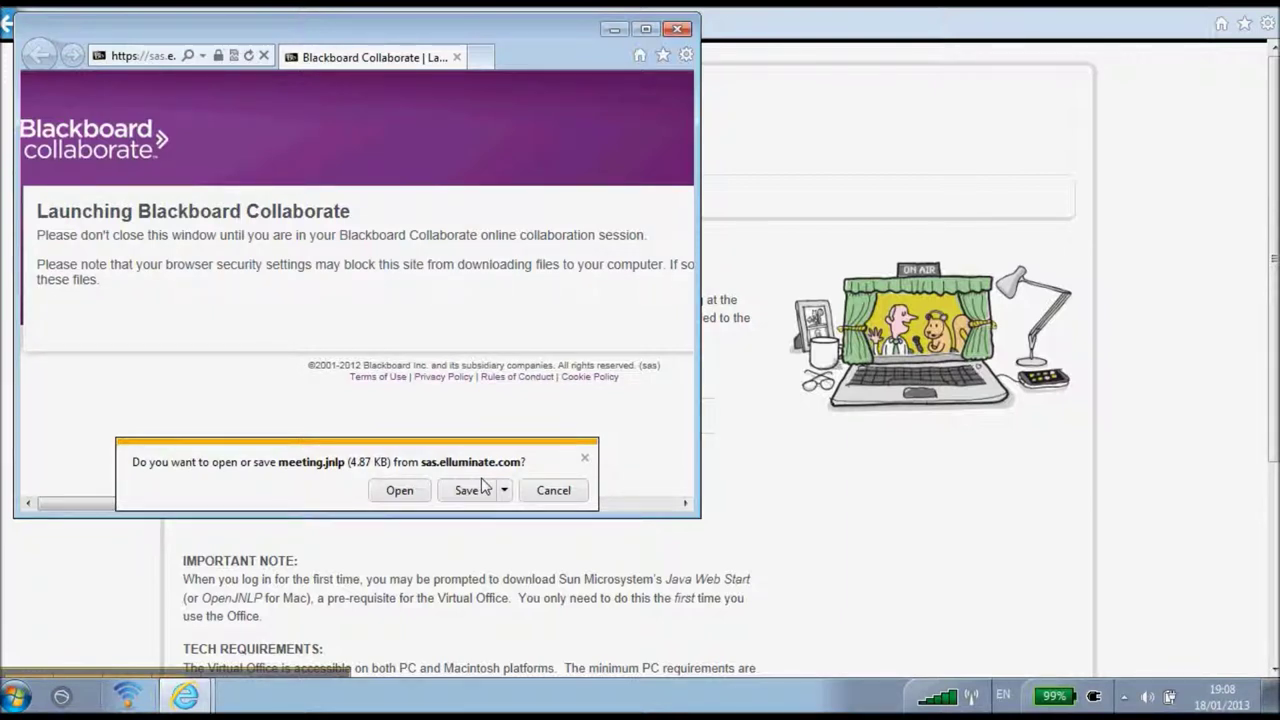
{"action": "left_click", "coordinate": [402, 494]}
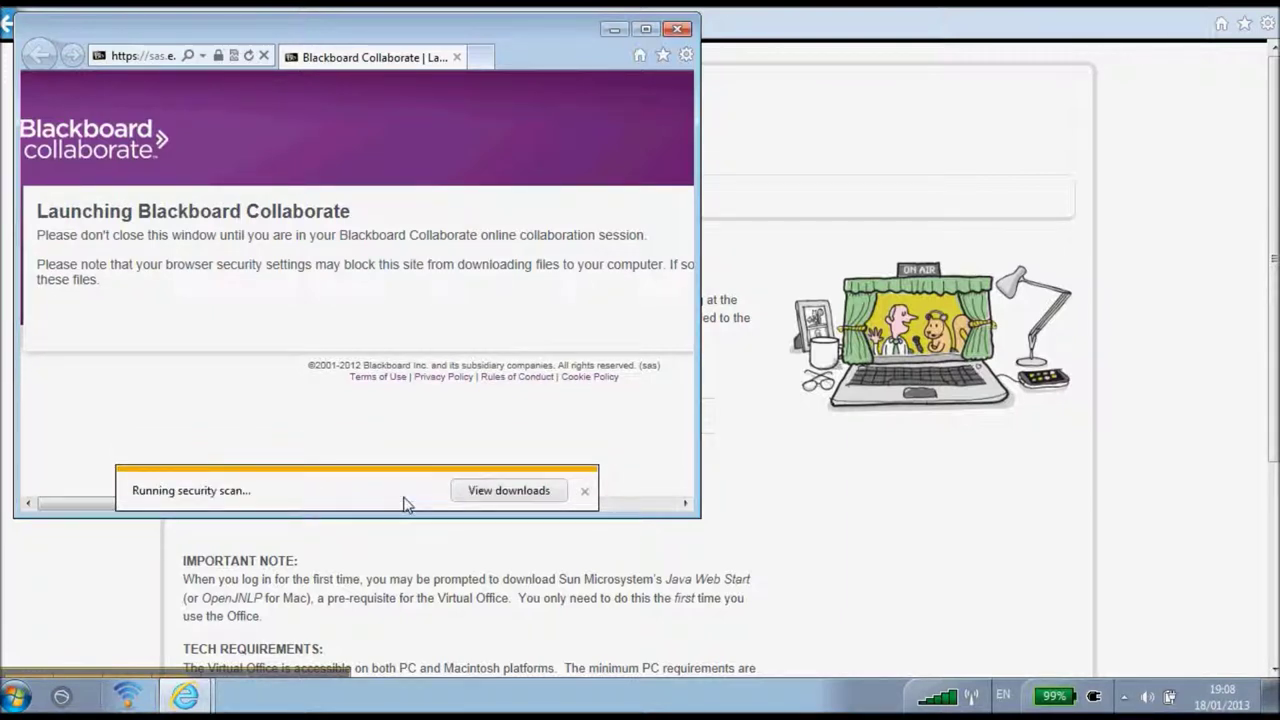